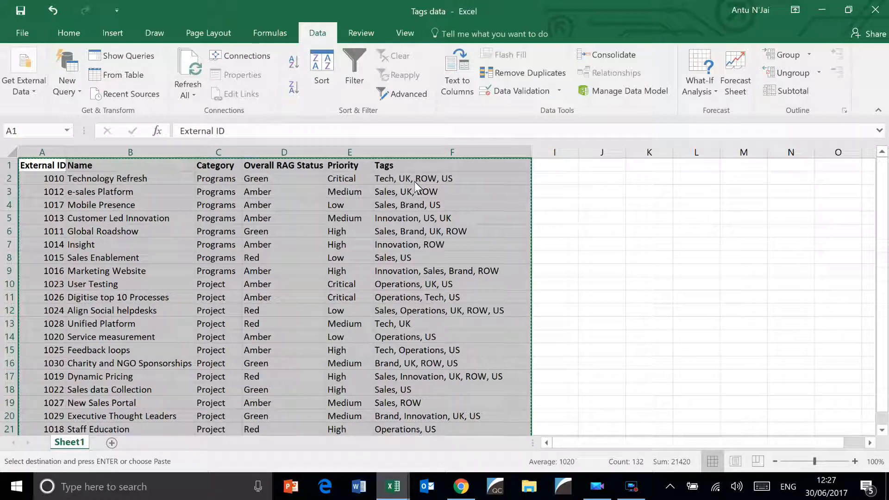
Switch to SharpCloud and paste the copied Excel table into the story's items data grid, matching on name, and save the grid.
left_click(463, 491)
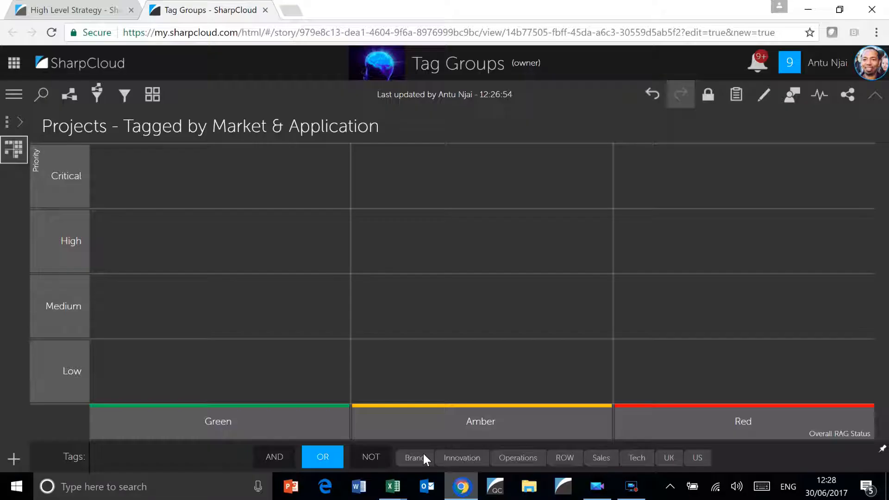
left_click(13, 95)
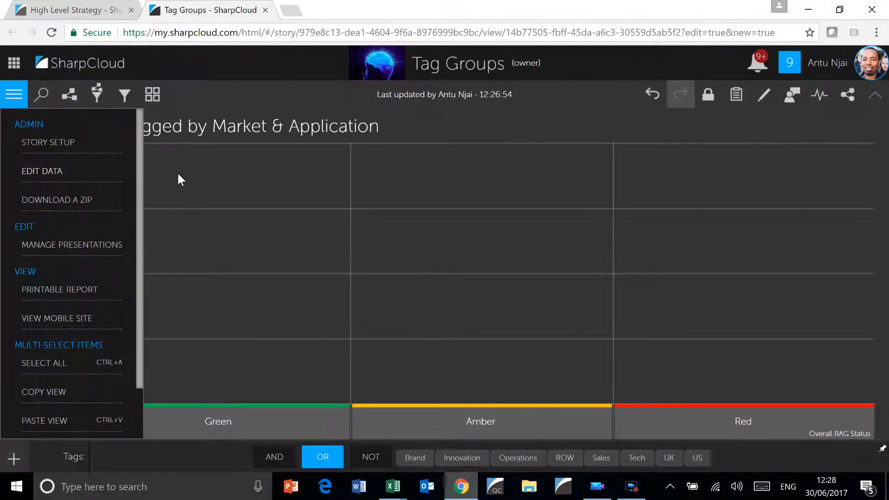
left_click(74, 170)
left_click(239, 123)
left_click(232, 185)
key("ctrl+v")
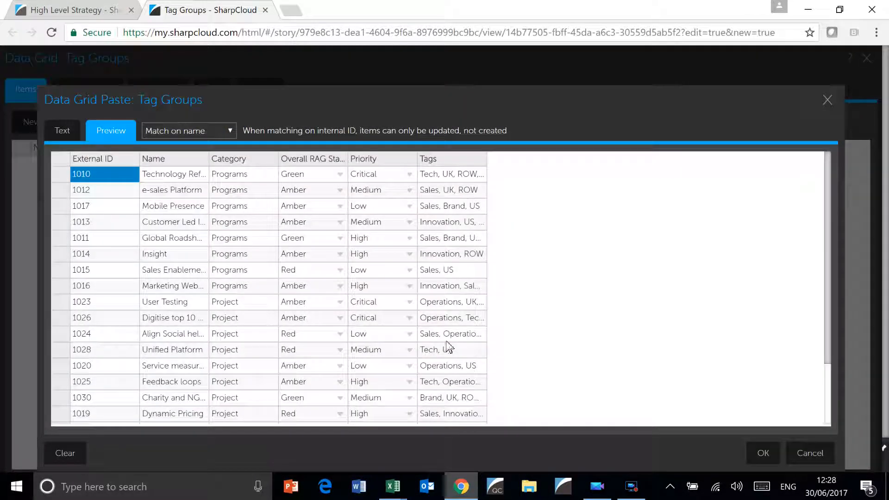
left_click(760, 453)
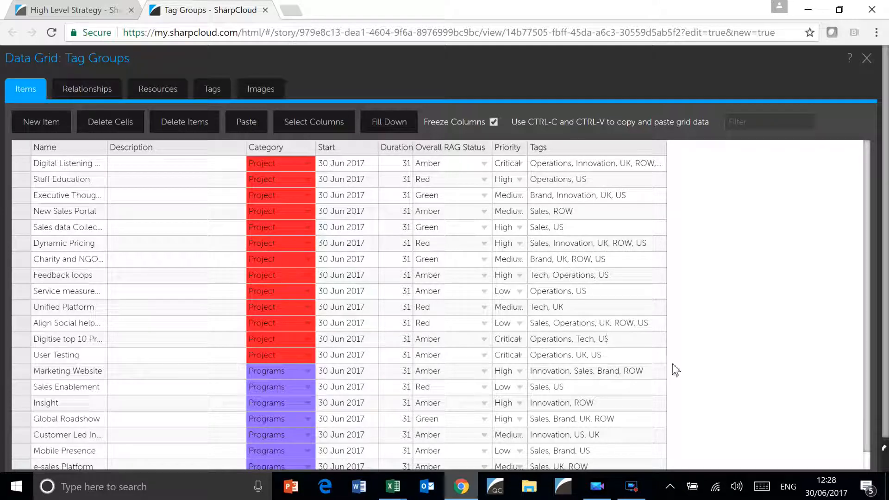
scroll(877, 447, "down", 1)
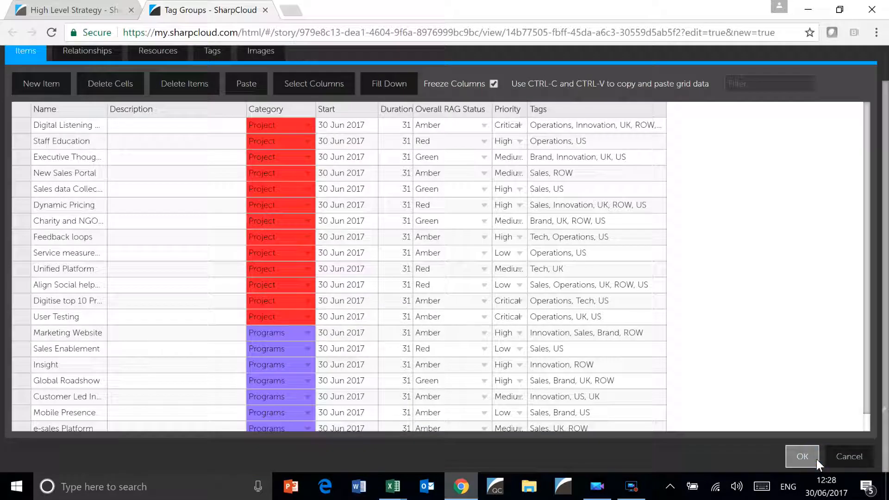
left_click(802, 456)
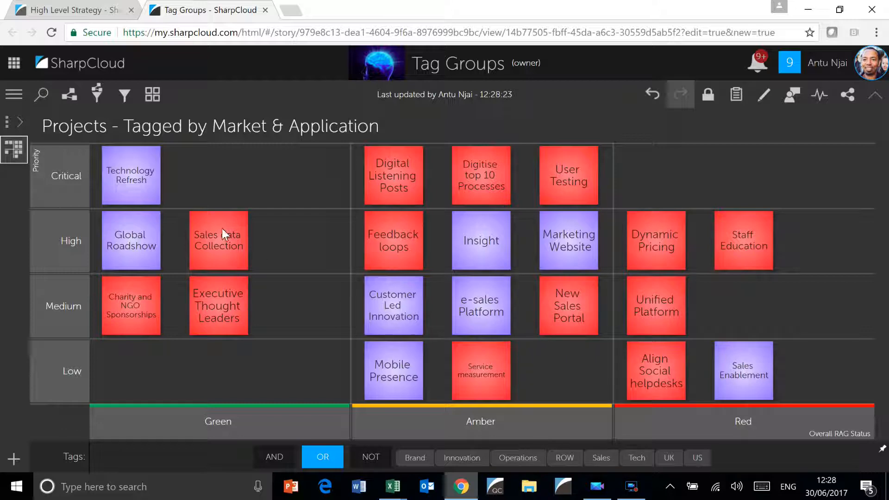
Examine the item tags and their Group column in the story setup, leaving the setup without changes.
left_click(18, 91)
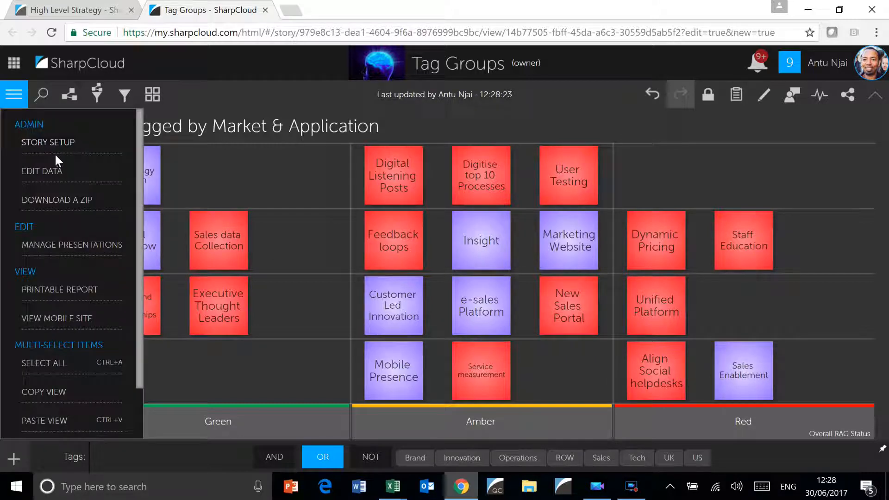
left_click(50, 140)
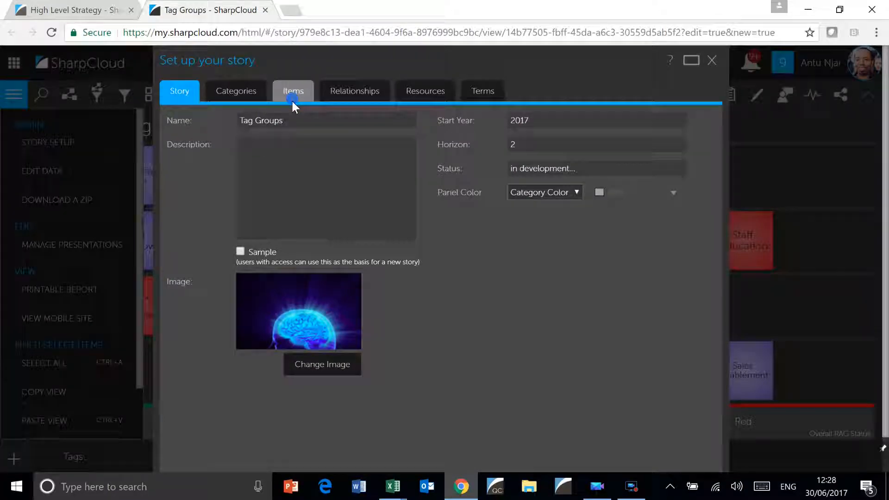
left_click(292, 95)
left_click(324, 115)
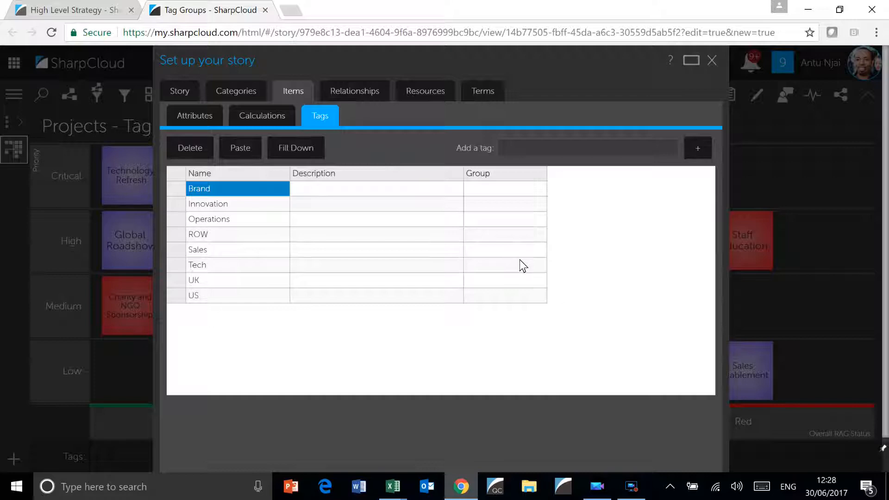
scroll(519, 260, "down", 1)
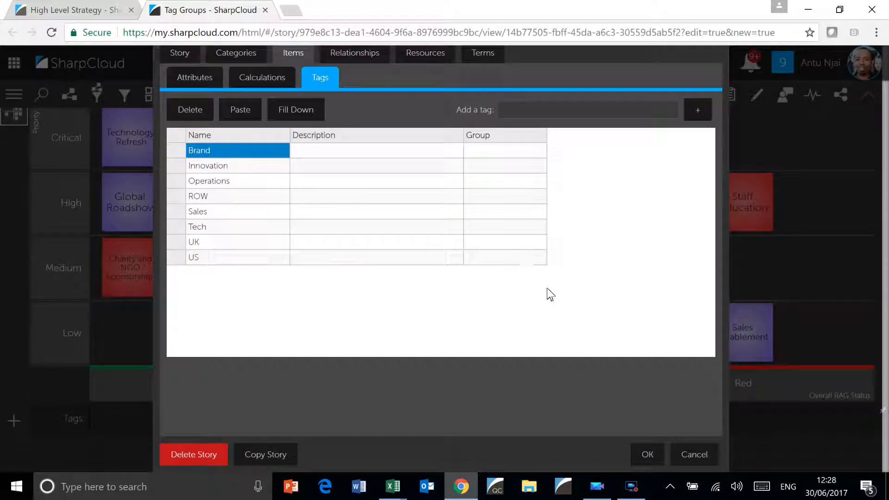
left_click(702, 455)
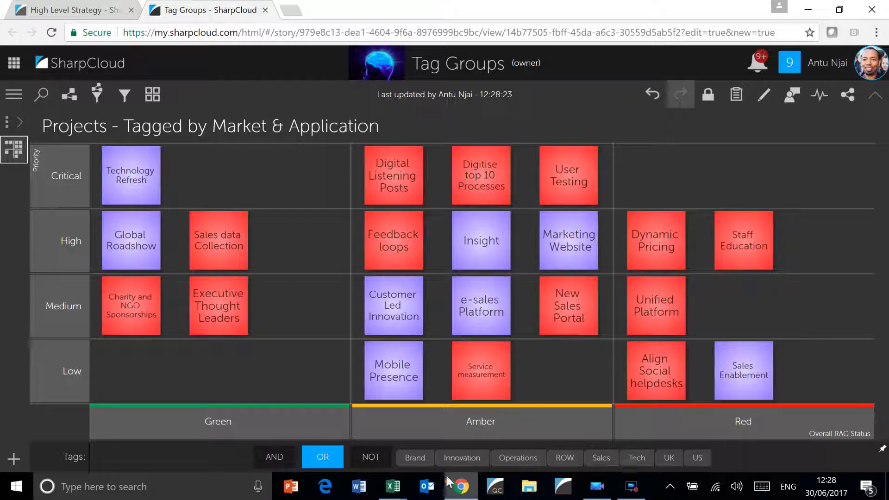
Switch to Excel and unhide columns G and H beside the Tags column.
mouse_move(393, 492)
left_click(411, 458)
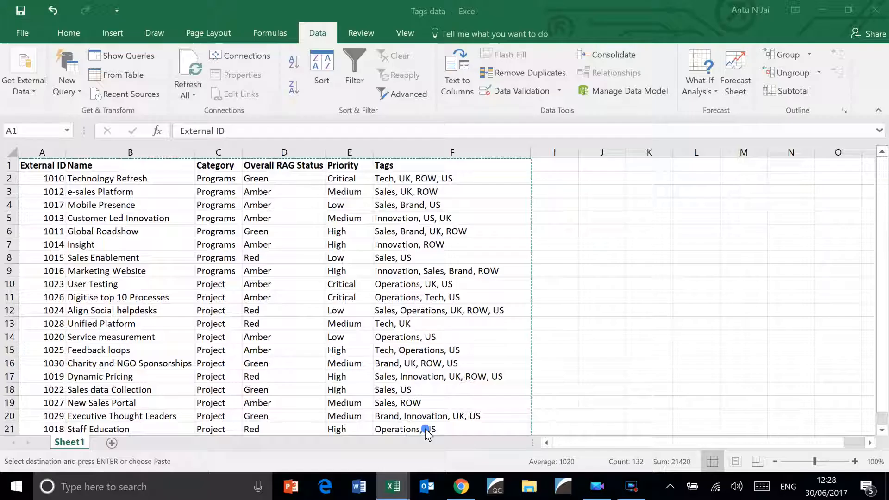
left_click(456, 151)
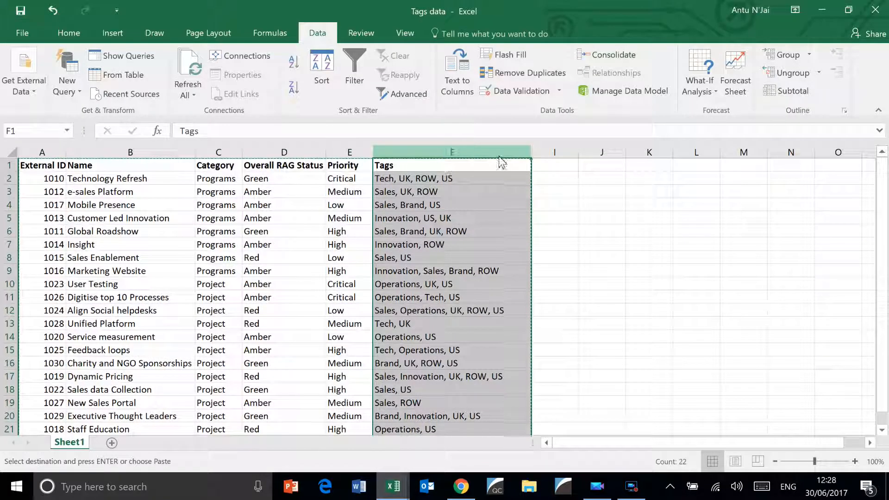
left_click_drag(489, 154, 574, 153)
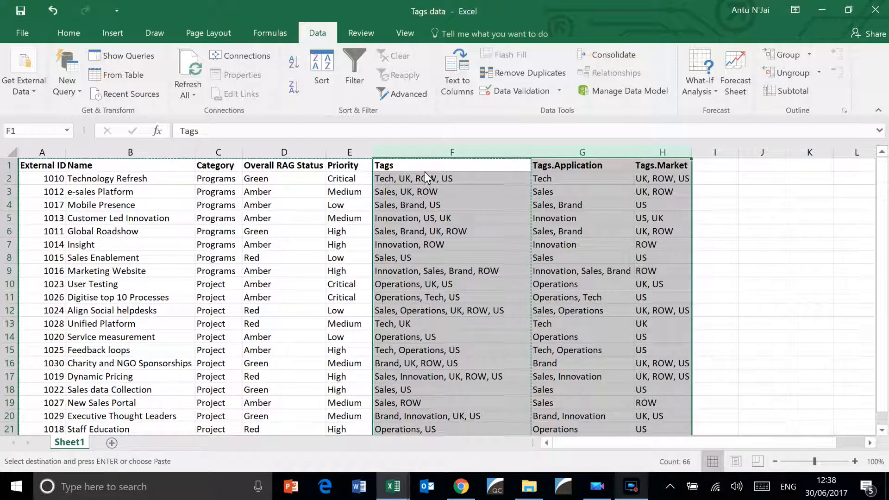
Examine how the Tags.Application and Tags.Market headers and values split up the tags in the first data row.
mouse_move(567, 182)
left_mouse_down()
mouse_move(570, 189)
mouse_move(568, 179)
left_mouse_up()
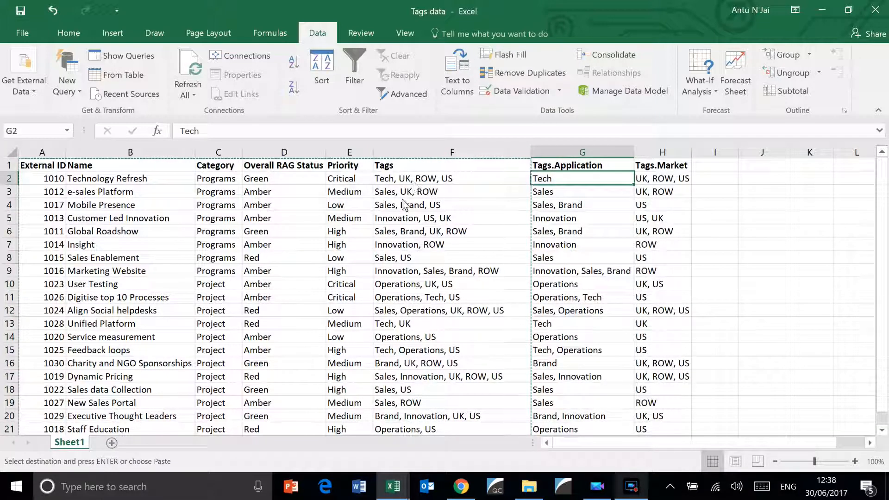
left_click(567, 169)
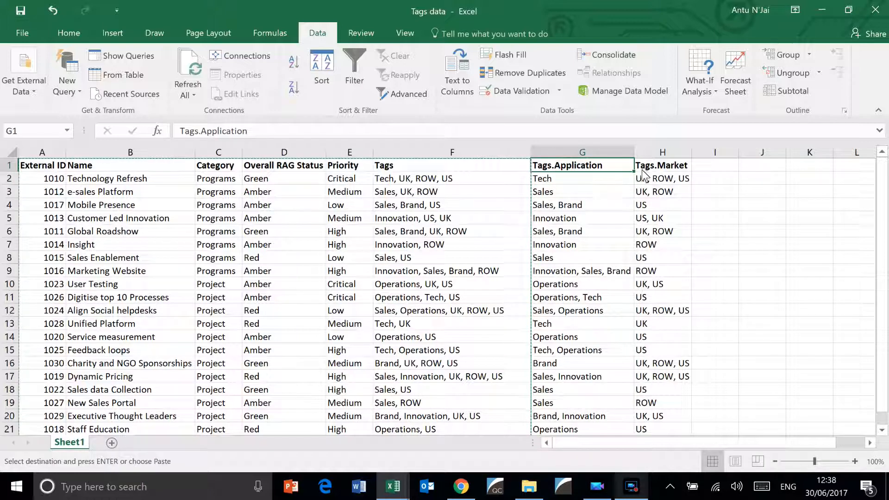
left_click(674, 167)
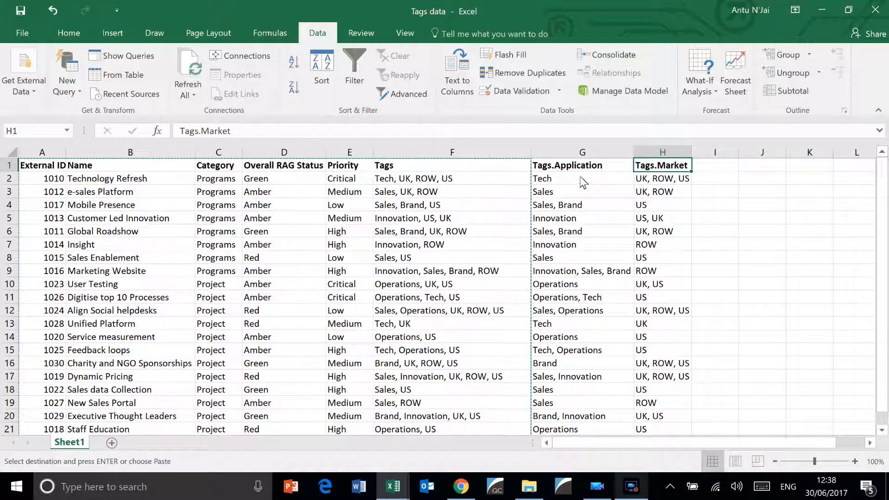
left_click(548, 179)
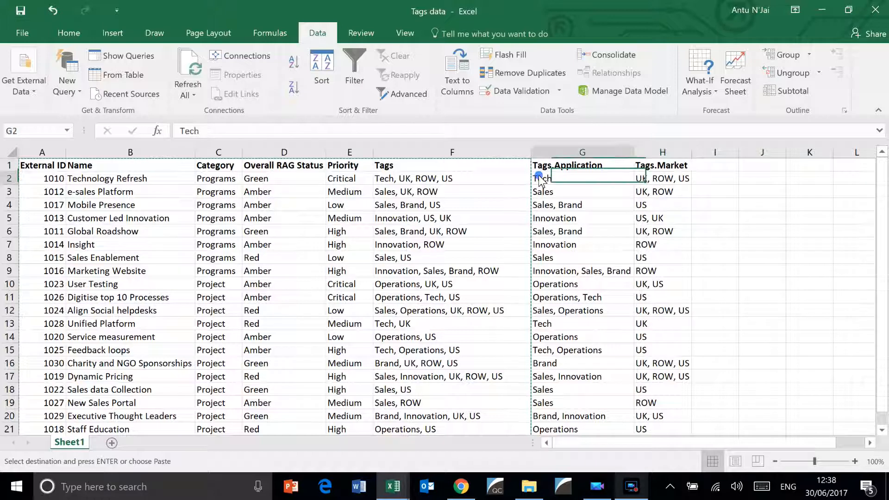
left_click(655, 179)
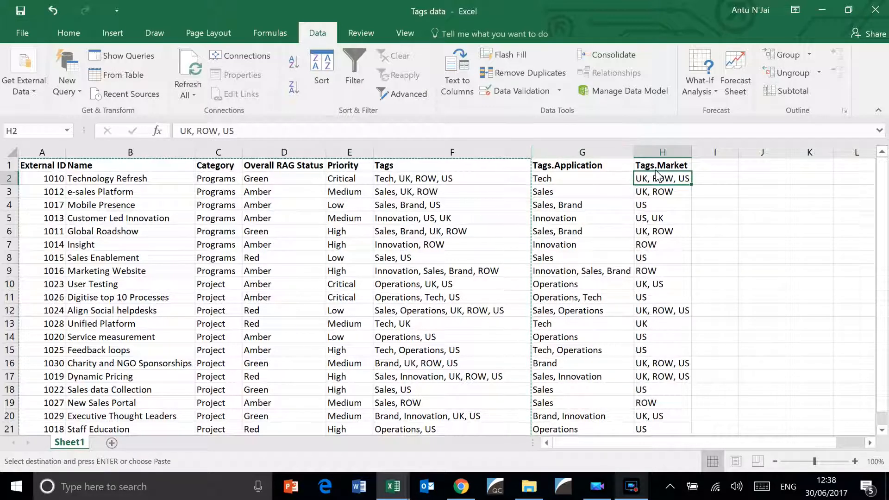
left_click(595, 171)
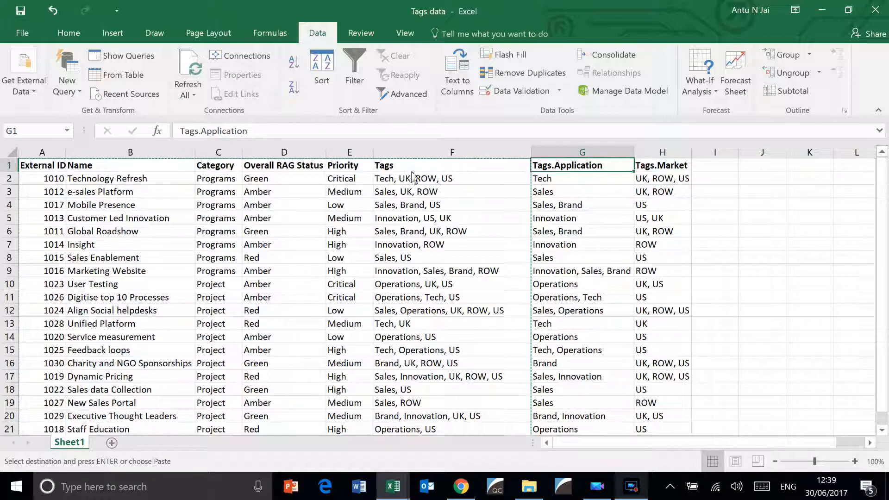
Delete the combined Tags column and copy the remaining table with its Tags.Application and Tags.Market columns.
left_click(425, 152)
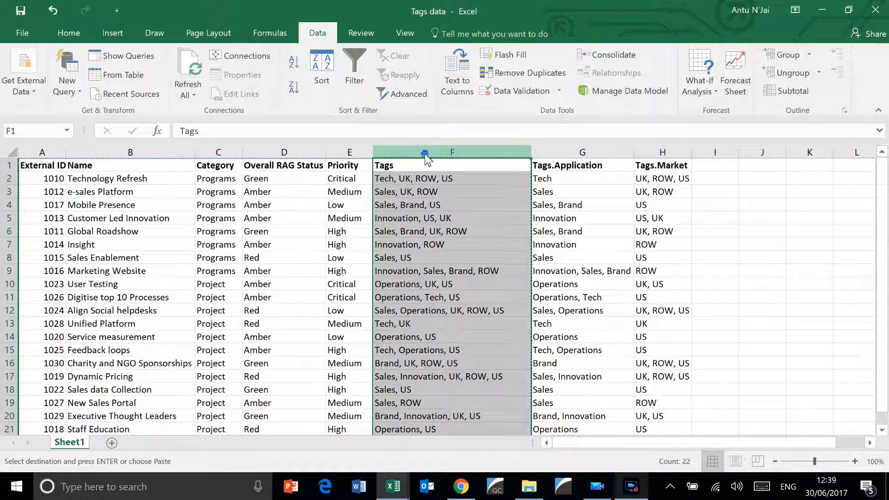
right_click(427, 153)
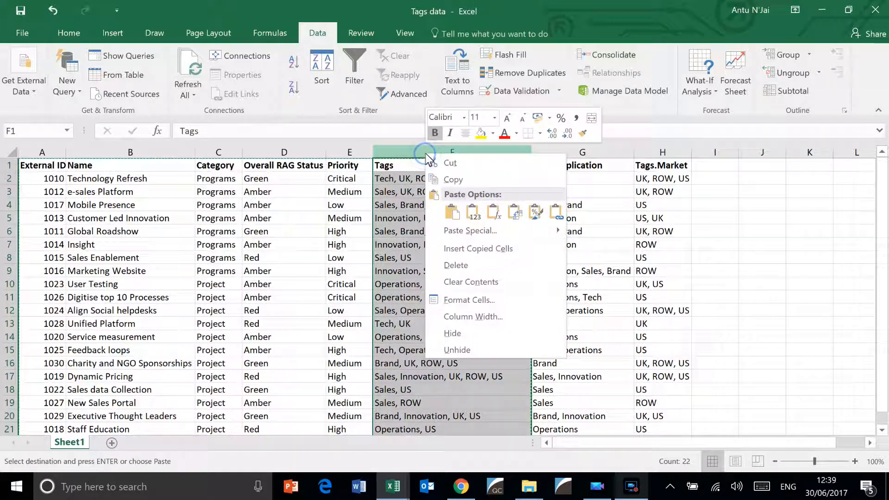
left_click(465, 268)
left_click(466, 256)
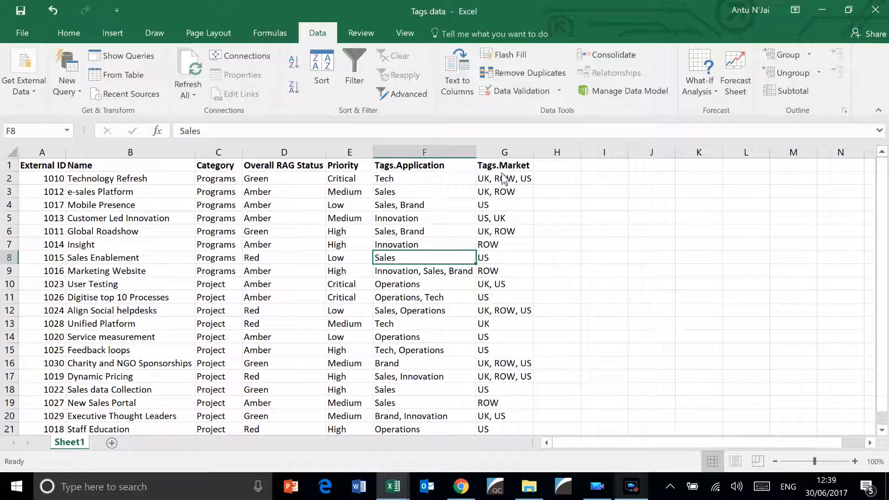
left_click_drag(40, 168, 490, 433)
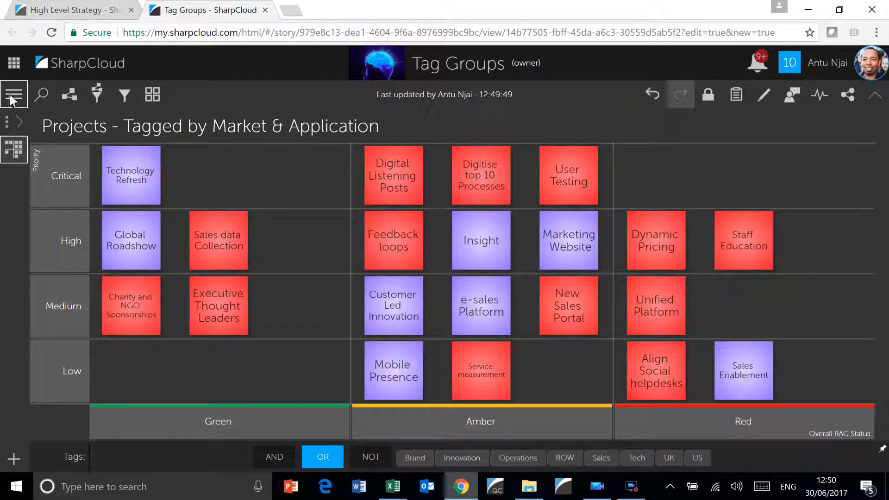
In the SharpCloud story setup, delete all existing item tags and save the setup.
left_click(13, 96)
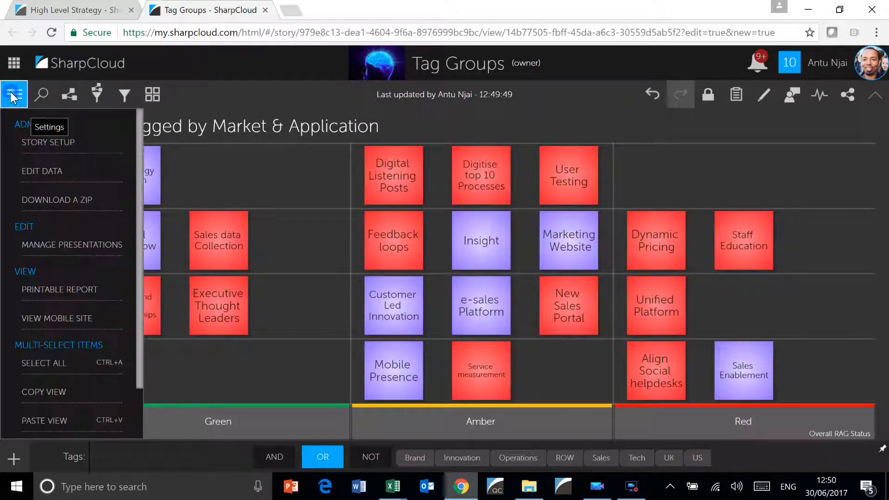
left_click(32, 141)
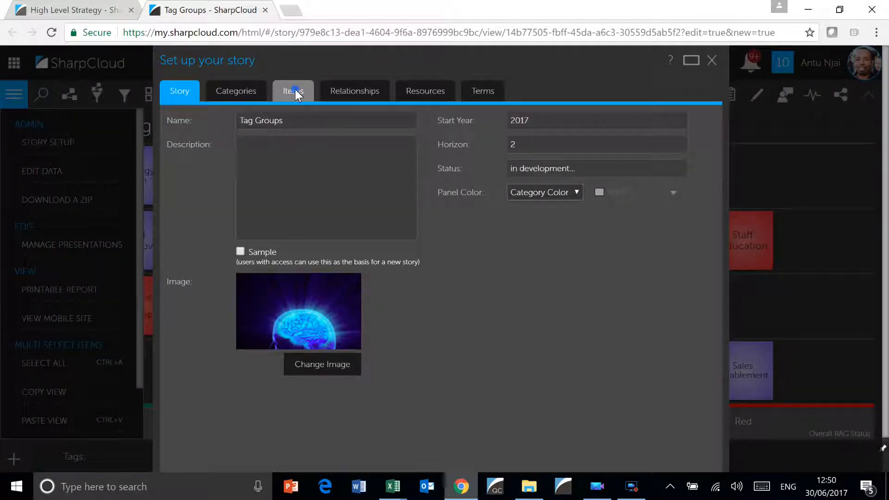
left_click(294, 90)
left_click(320, 115)
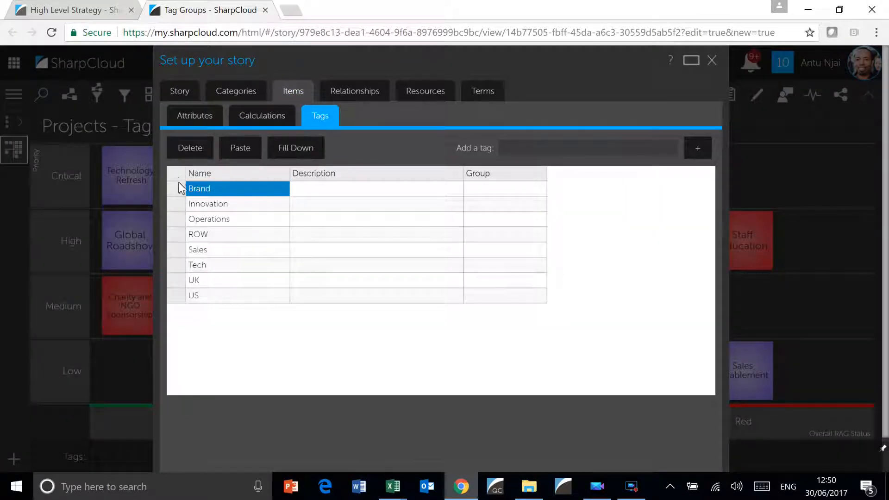
left_click(177, 176)
left_click(189, 149)
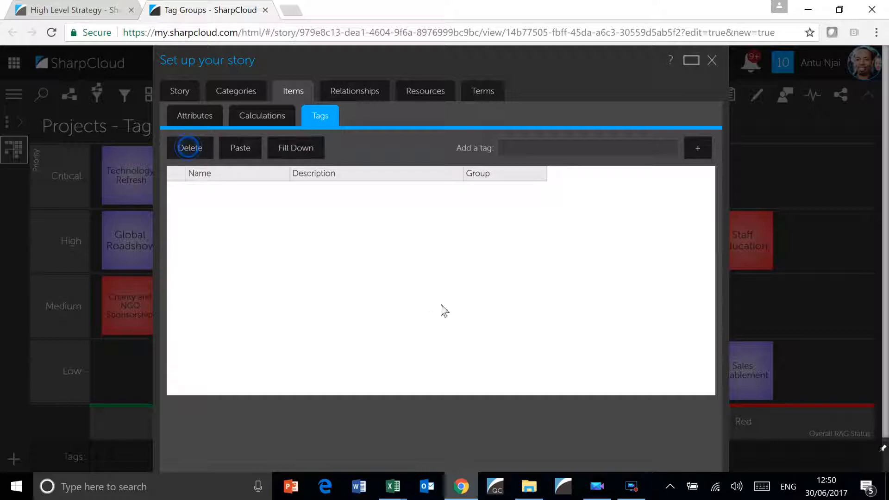
scroll(648, 431, "down", 1)
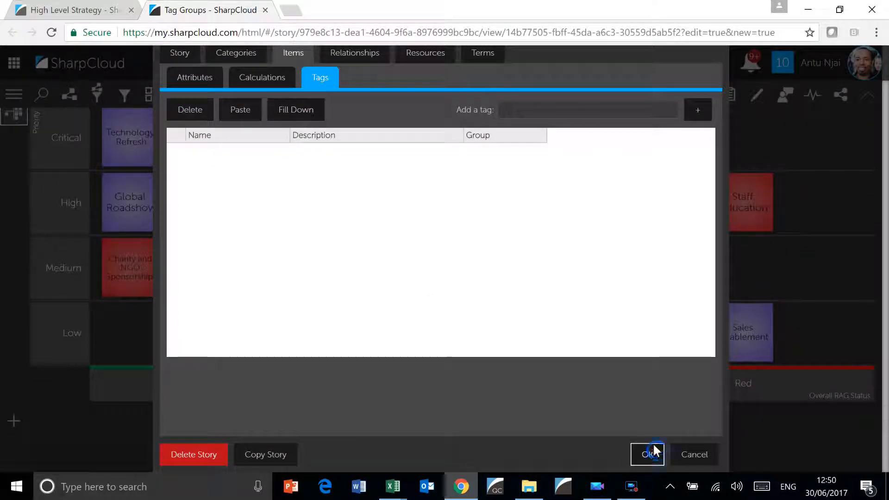
left_click(657, 453)
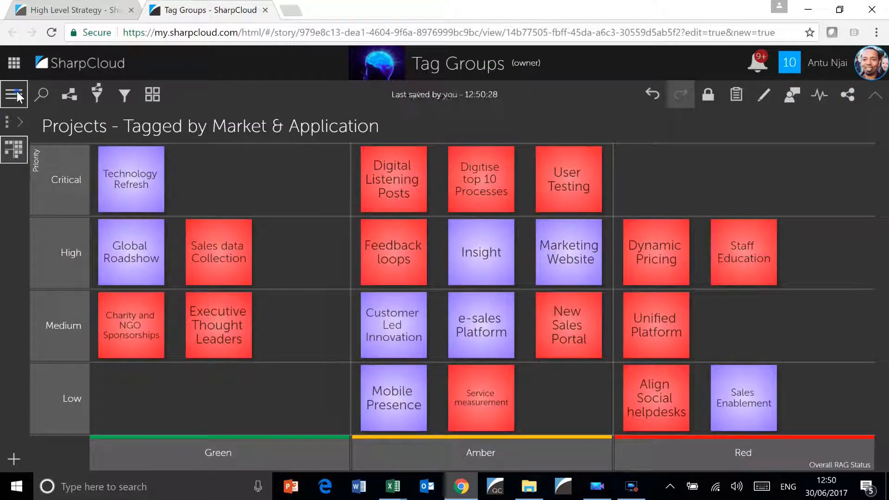
Delete all existing items from the story's data grid.
left_click(13, 94)
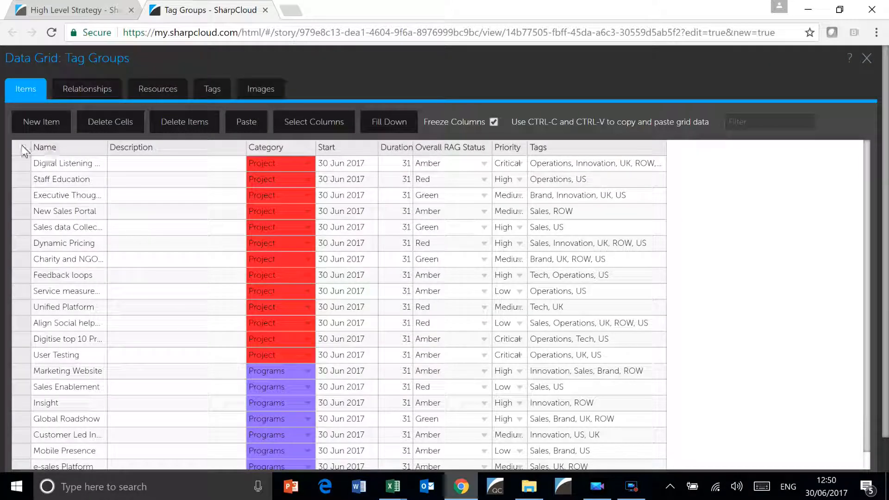
left_click(21, 146)
left_click(160, 119)
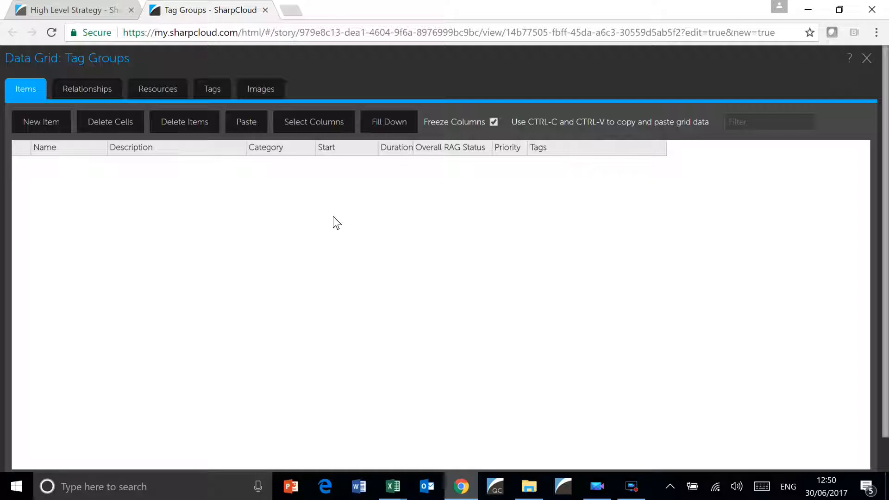
Paste the copied table with Tags.Application and Tags.Market into the items grid, matching on name, and accept the preview.
left_click(246, 122)
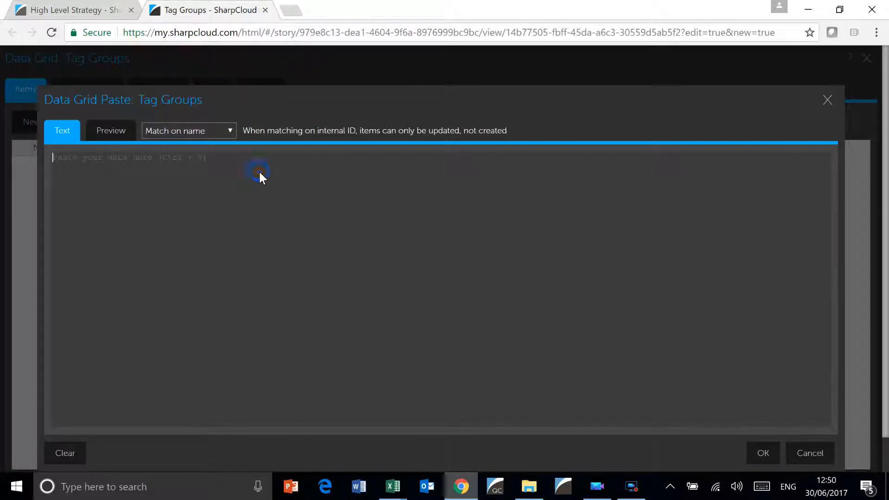
key("ctrl+v")
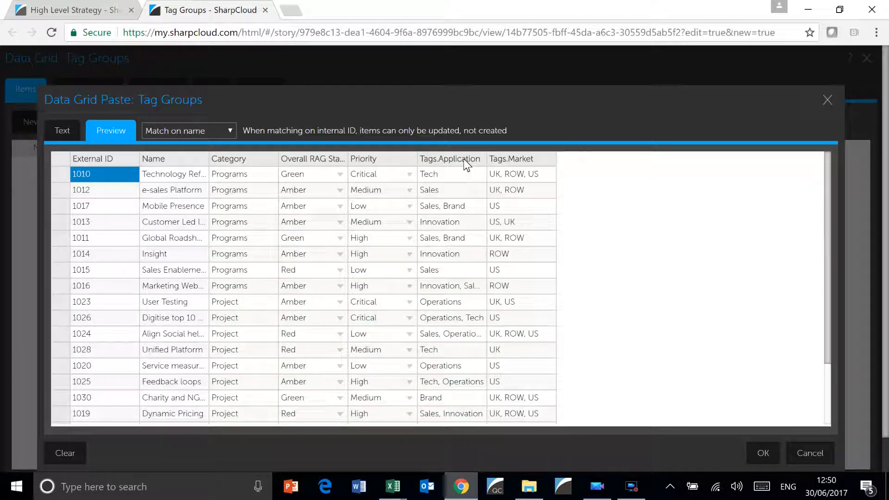
left_click(763, 453)
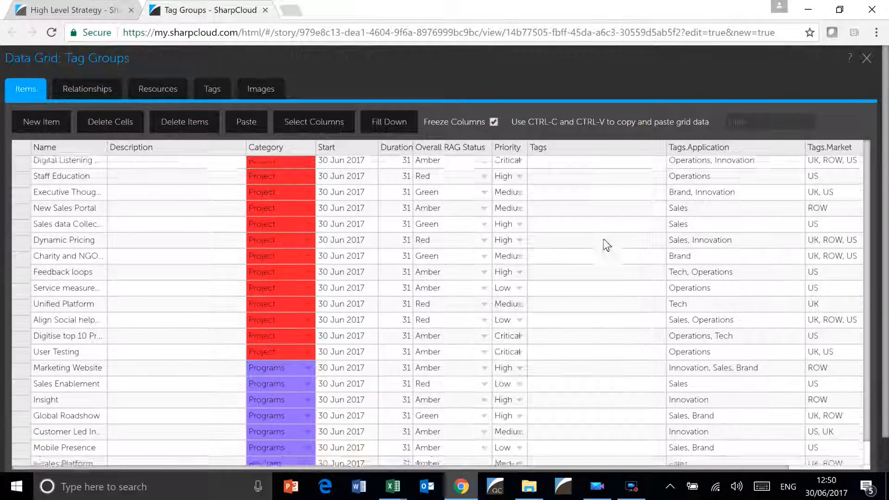
Check the imported items down to the last row of the data grid, and save the grid to the story.
scroll(605, 244, "down", 1)
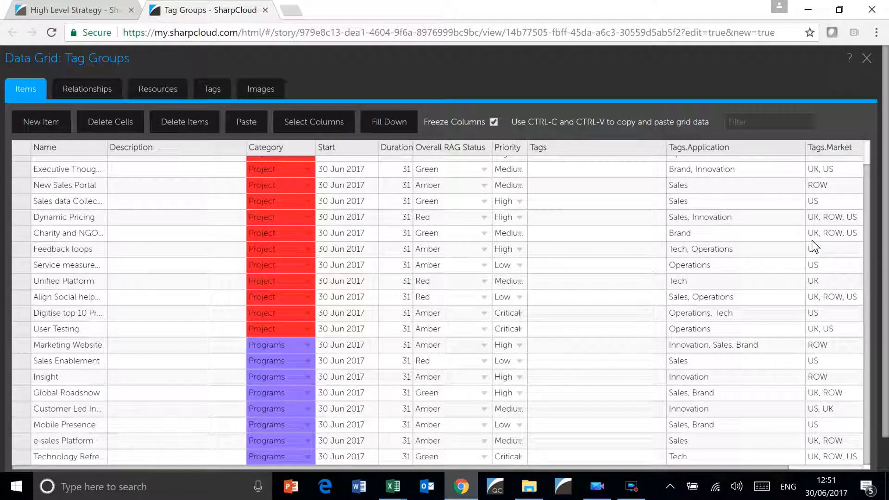
scroll(880, 433, "down", 1)
left_click(805, 456)
left_click(802, 456)
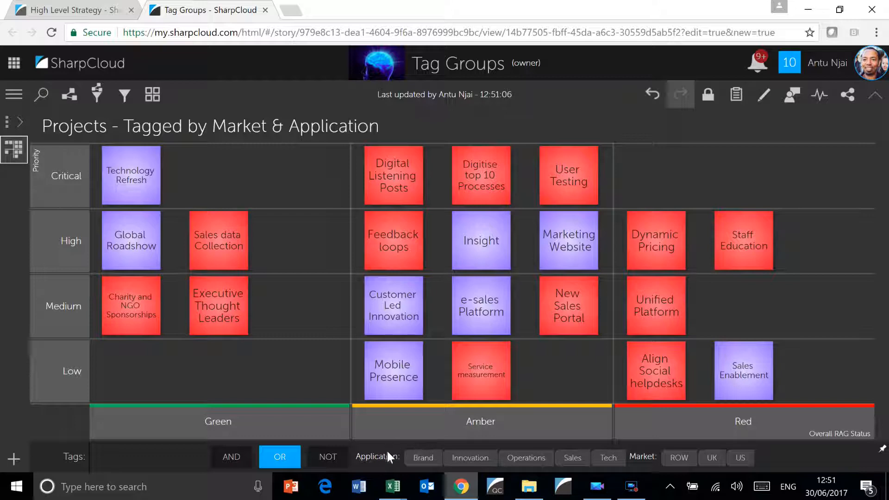
Examine which item tag groups the grid view's quick filters are set to display, leaving the view options as they are.
left_click(154, 90)
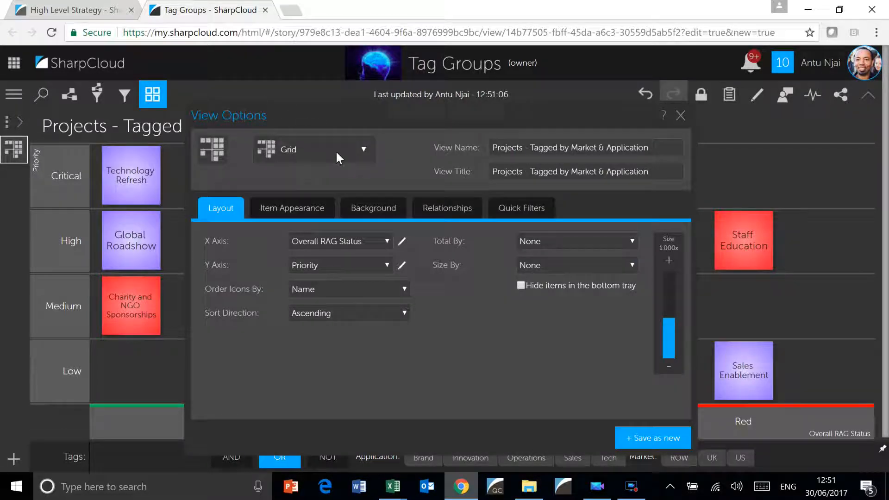
left_click(499, 212)
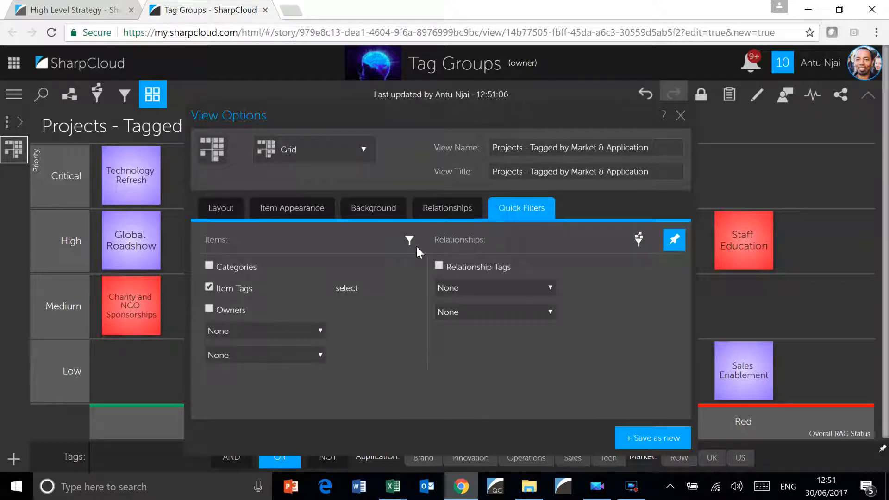
left_click(346, 288)
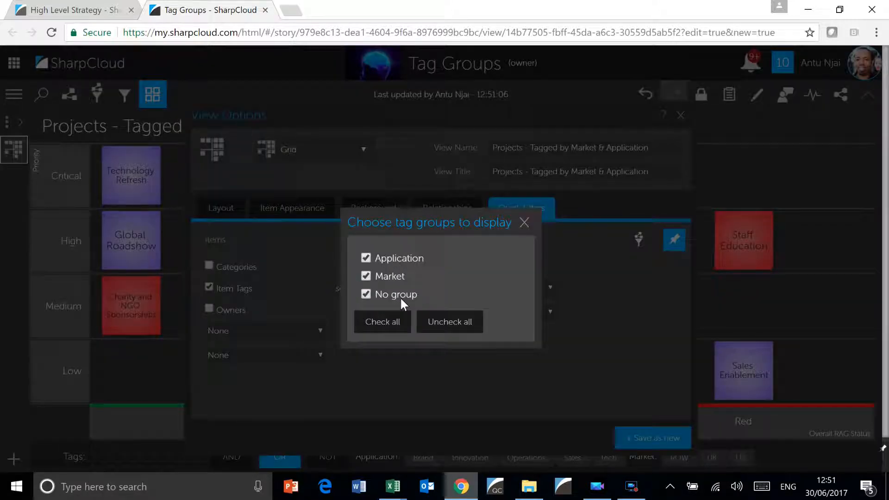
left_click(523, 216)
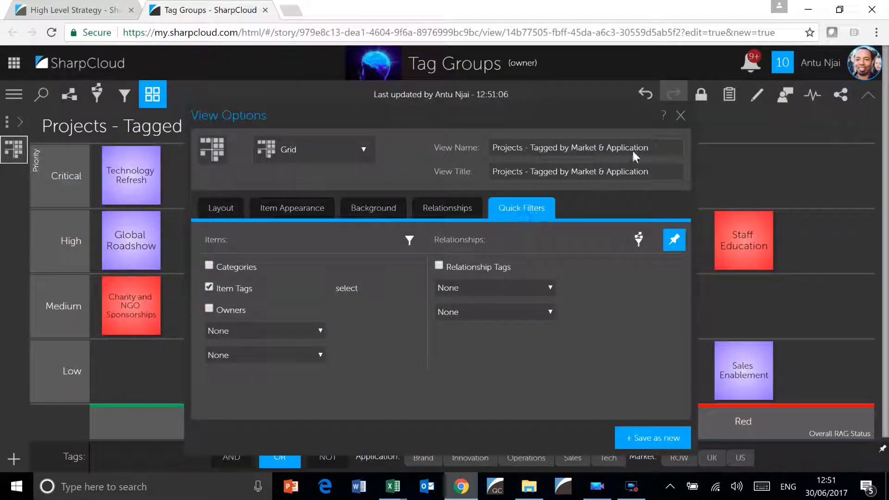
left_click(676, 115)
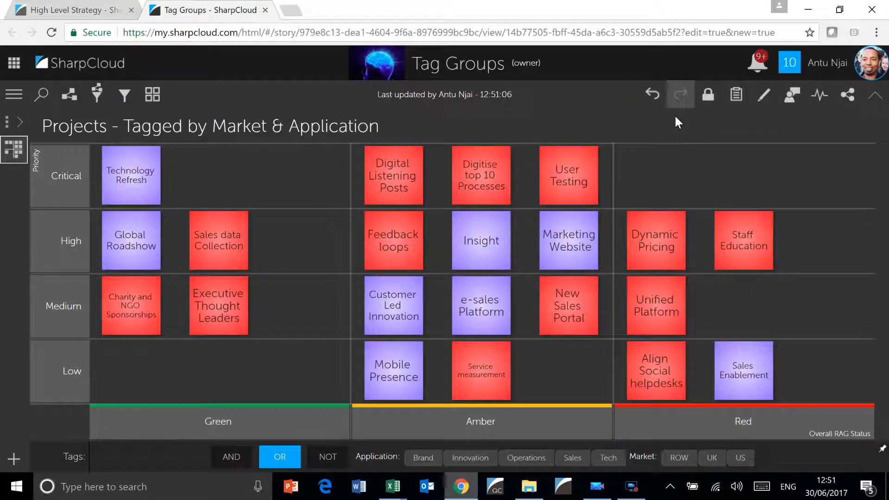
Review the item tags and their assigned groups in the story setup, and close the setup.
left_click(14, 94)
left_click(59, 140)
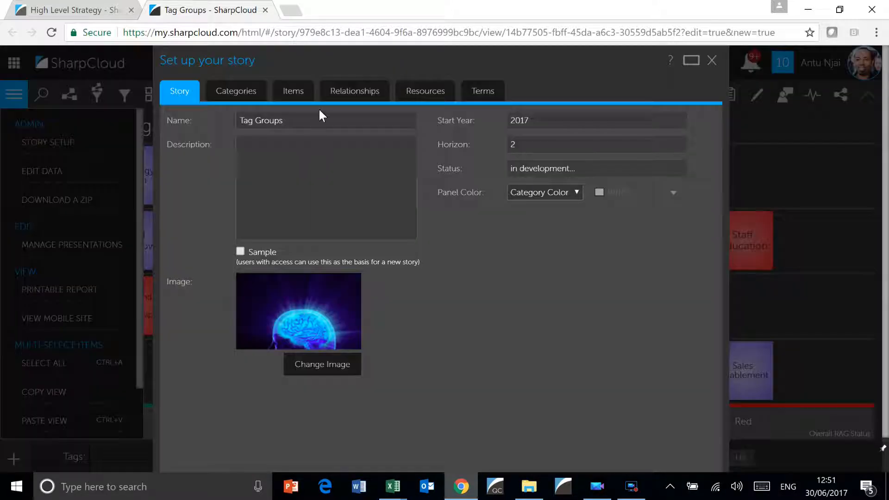
left_click(309, 90)
left_click(336, 113)
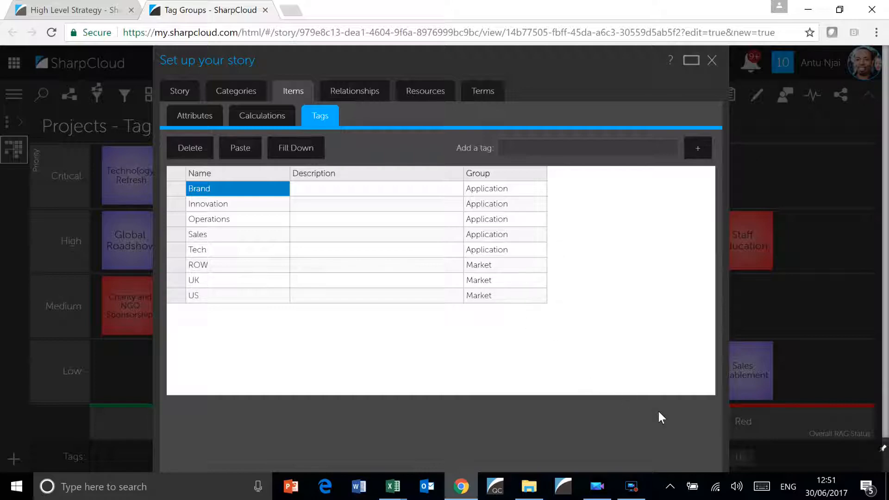
scroll(654, 407, "down", 1)
left_click(653, 449)
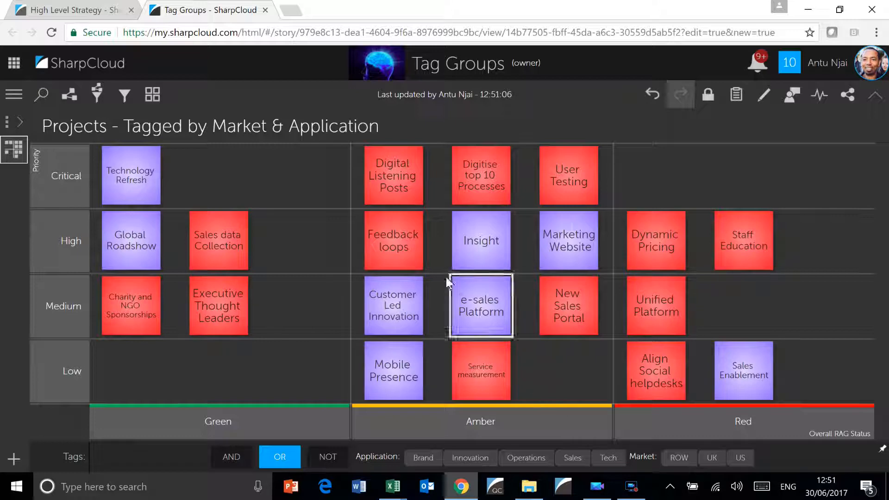
Select the items Digital Listening Posts, Sales data Collection, Insight and New Sales Portal together in the grid view.
left_click(402, 171)
left_click(451, 213)
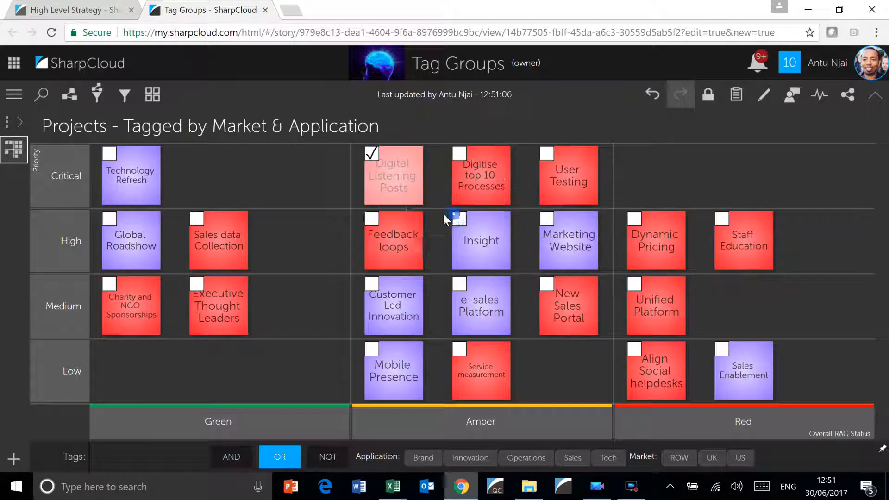
left_click(198, 218)
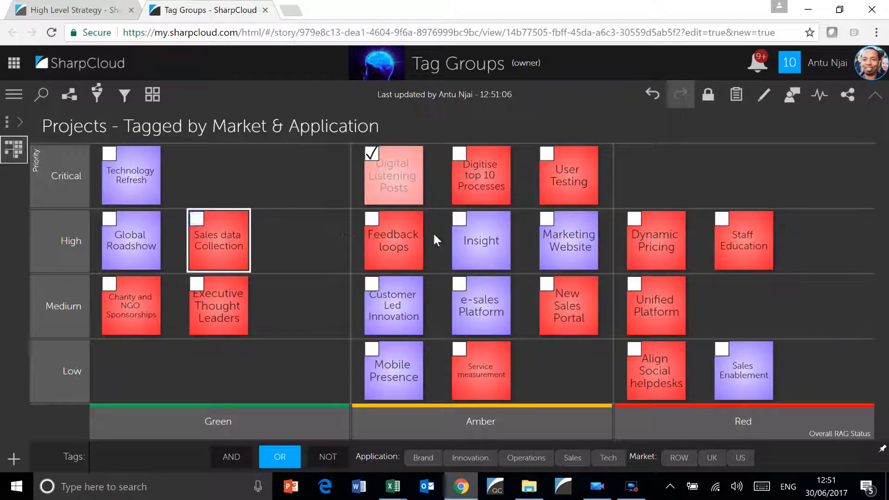
left_click(460, 219)
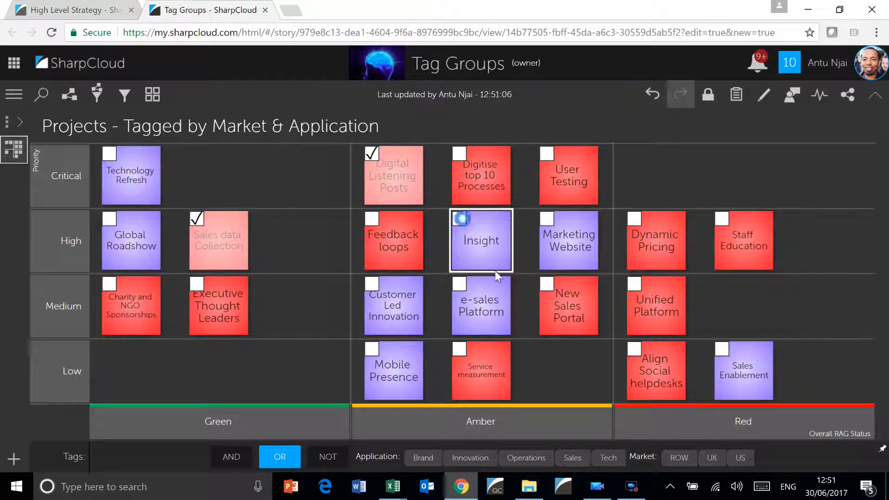
left_click(550, 285)
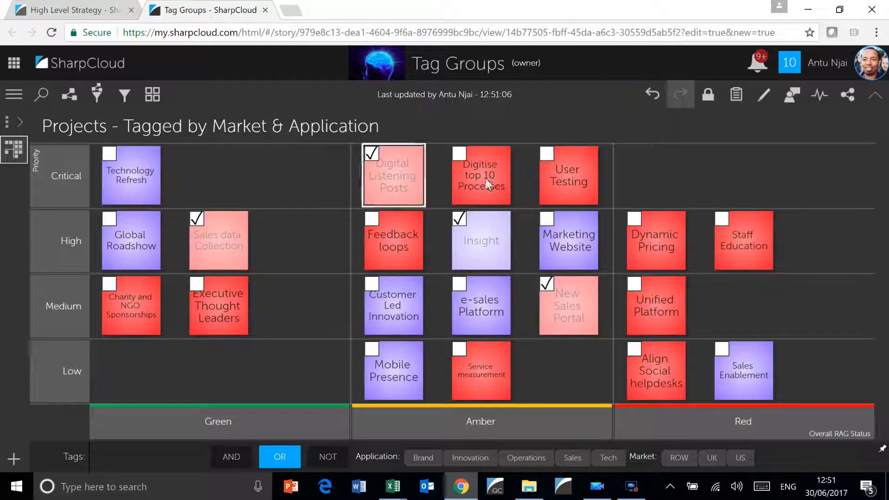
Add a new ungrouped tag "Selected for review" to the four selected items, and close the item editing panel.
left_click(761, 97)
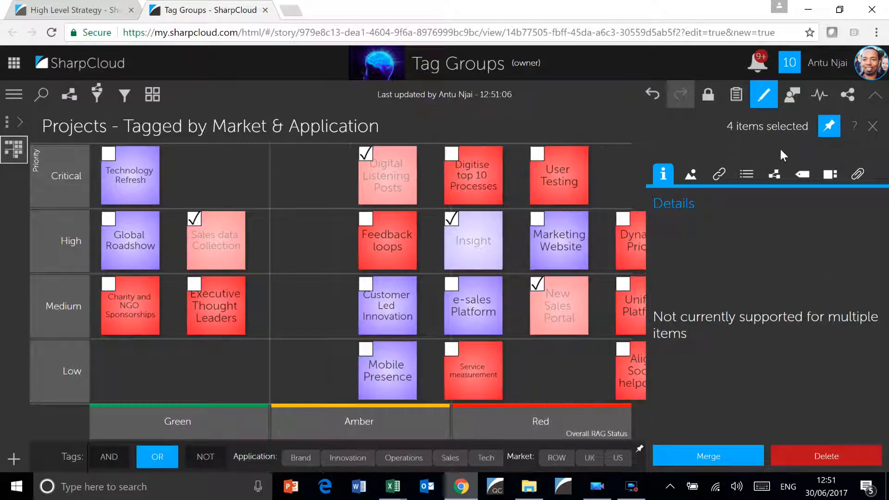
left_click(803, 174)
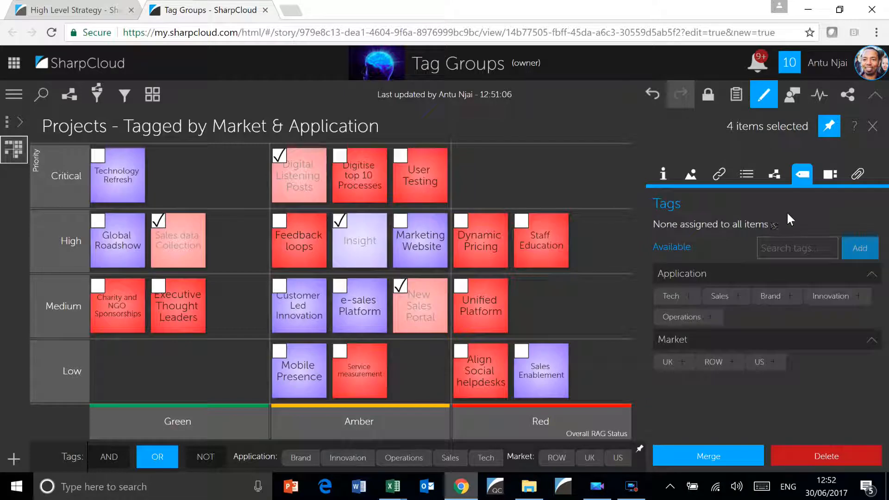
left_click(810, 247)
type("Selected for")
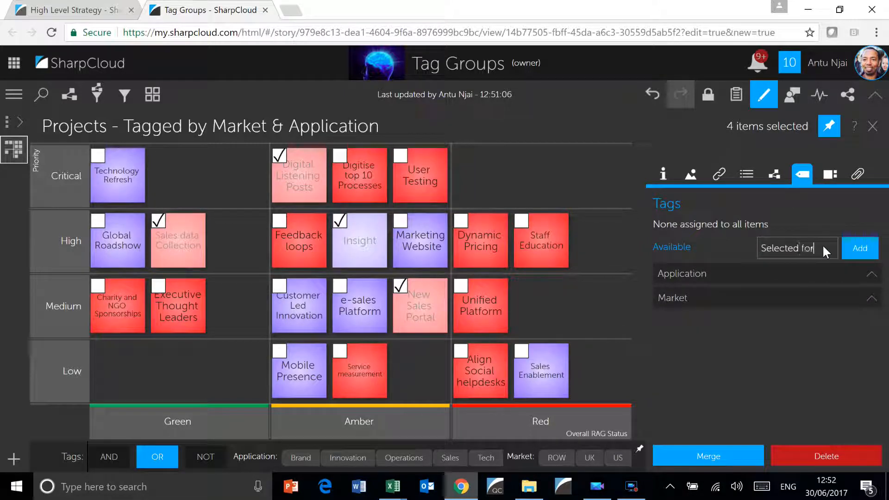
type(" re")
type("view")
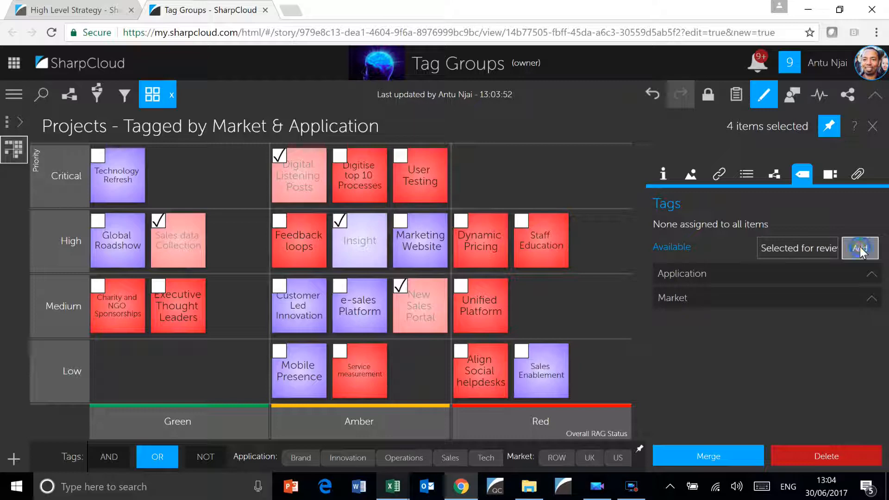
left_click(860, 247)
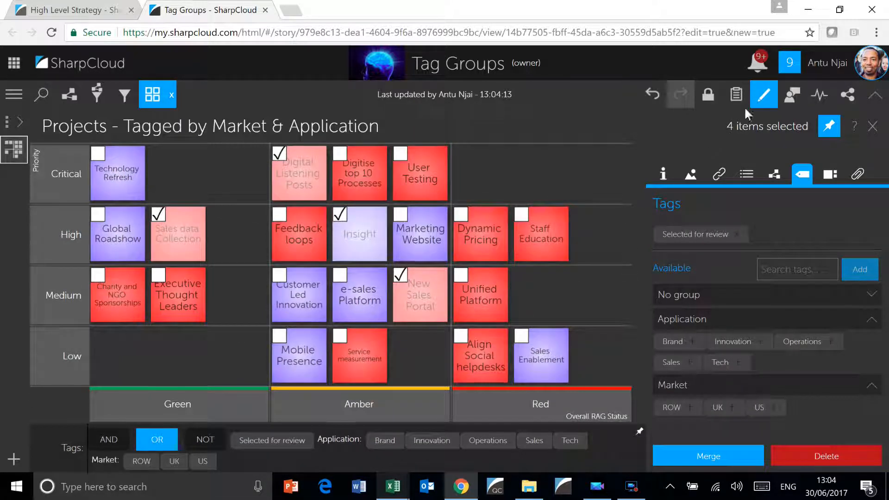
left_click(764, 94)
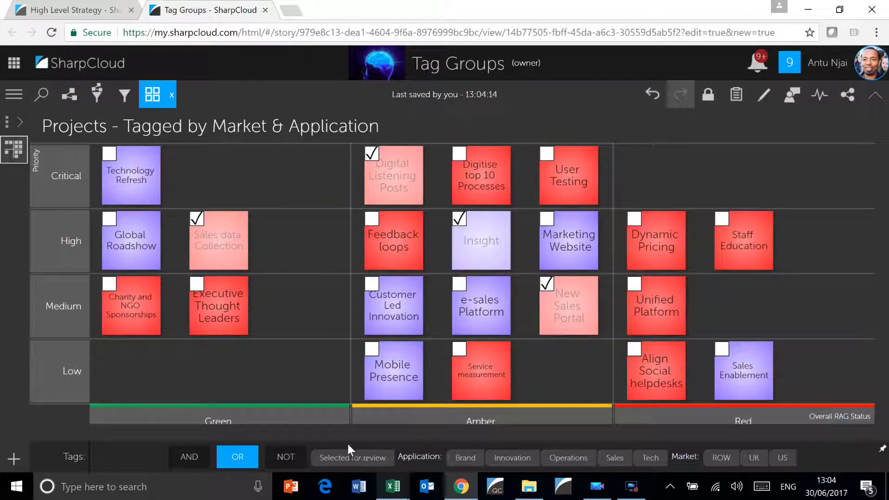
Copy the entire items data grid into a new sheet of the Tags data workbook in Excel, and autofit the columns.
left_click(17, 93)
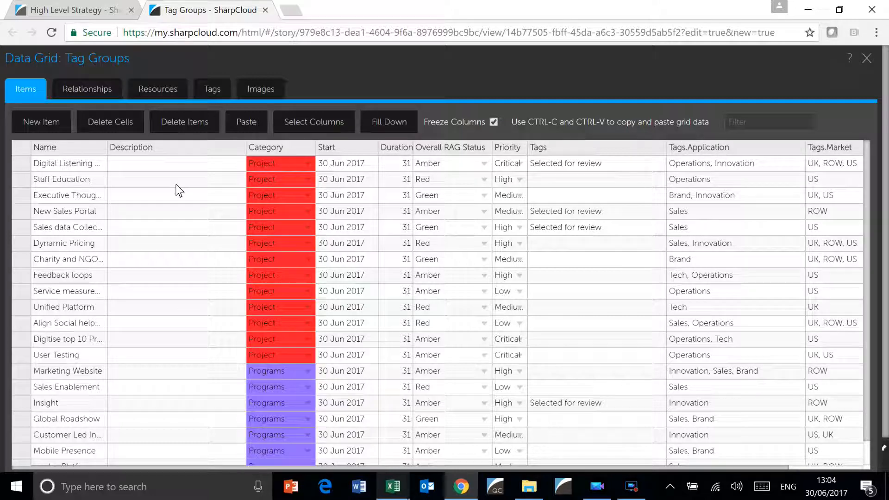
left_click(23, 146)
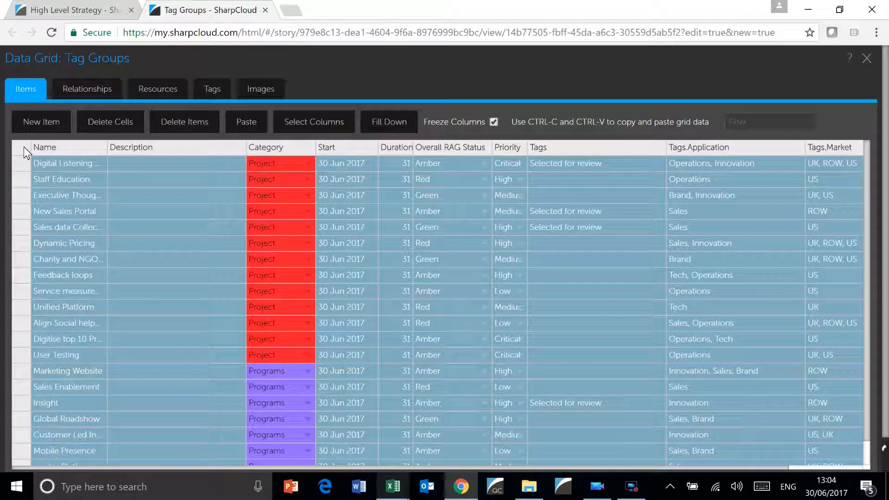
mouse_move(394, 486)
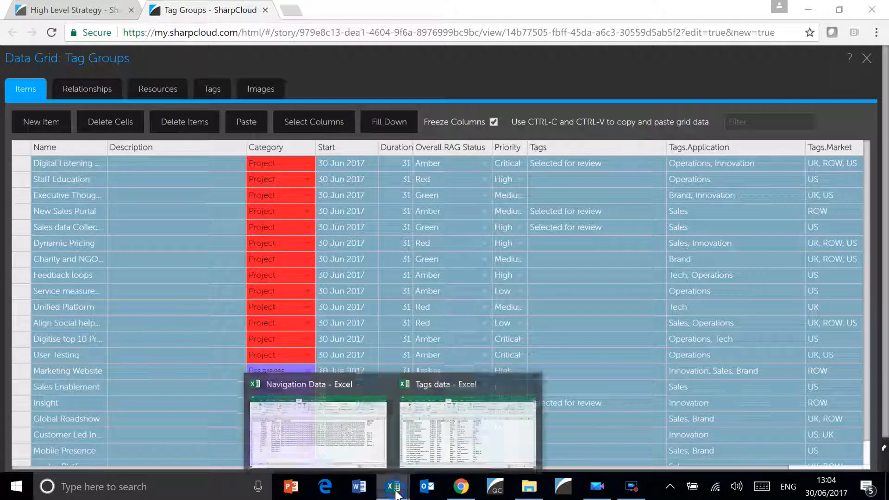
left_click(428, 432)
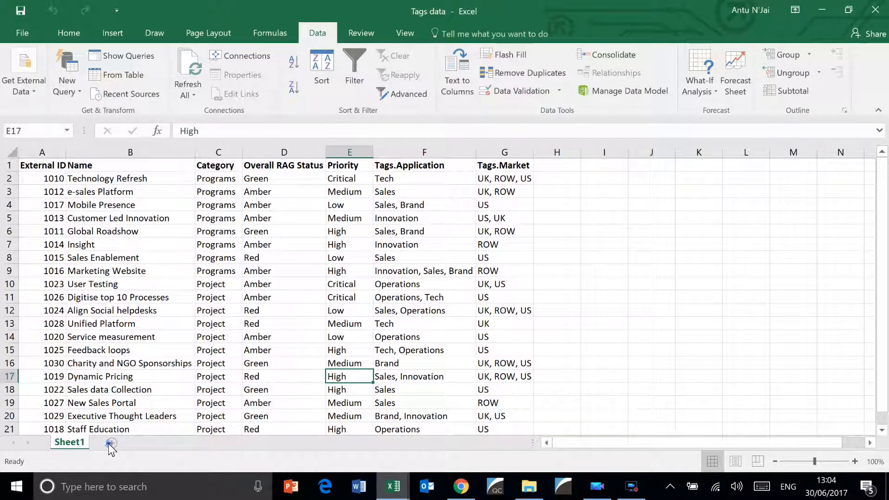
left_click(108, 442)
key("ctrl+v")
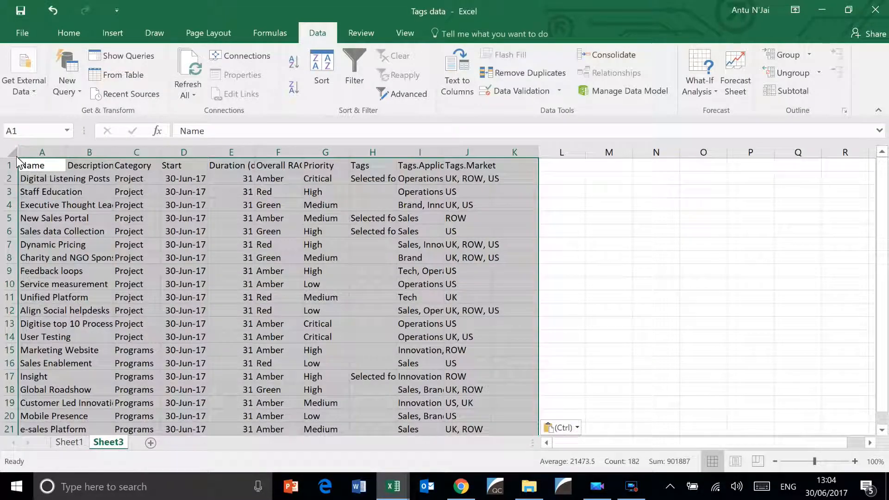
double_click(65, 152)
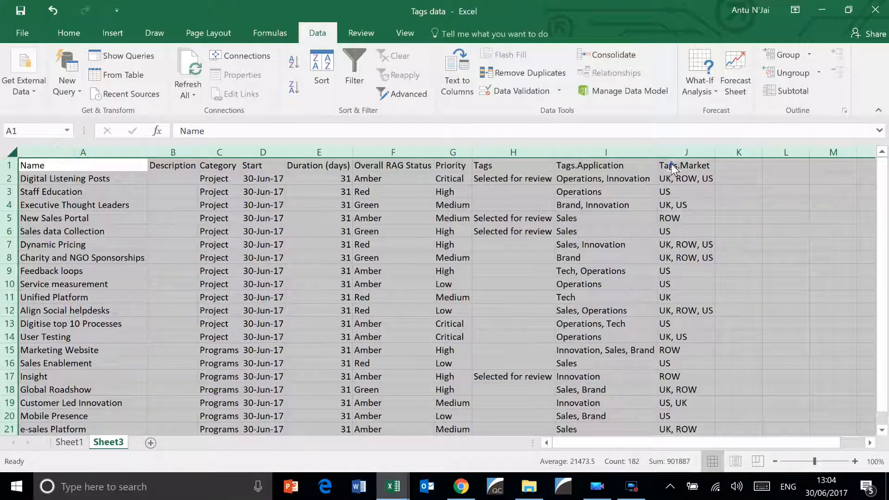
left_click(671, 166)
Examine the exported Tags, Tags.Application and Tags.Market columns one after another in the new sheet.
left_click(498, 152)
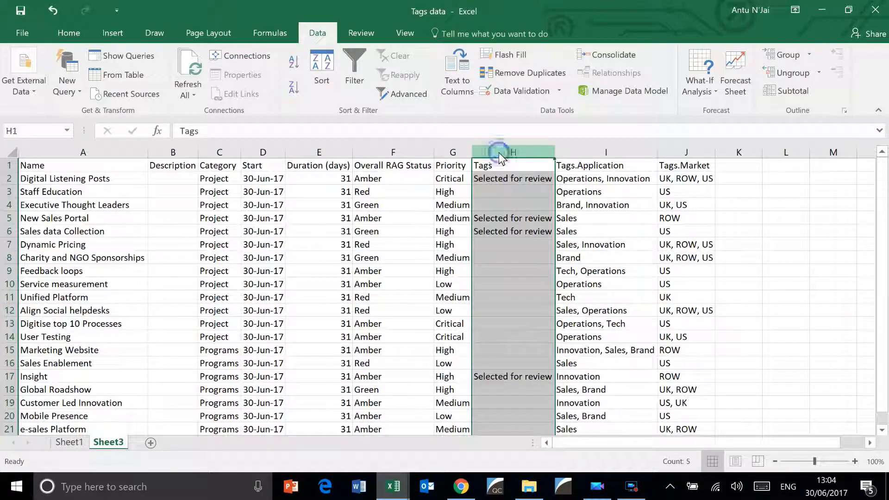
left_click(595, 151)
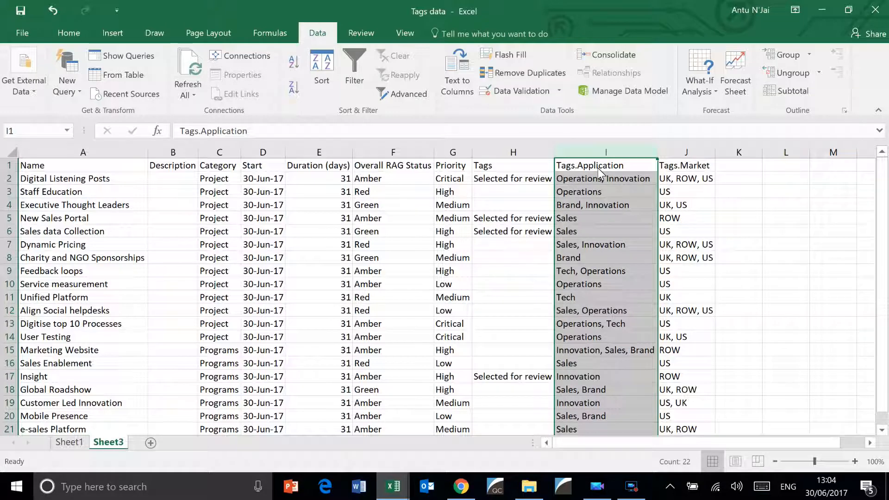
left_click(685, 153)
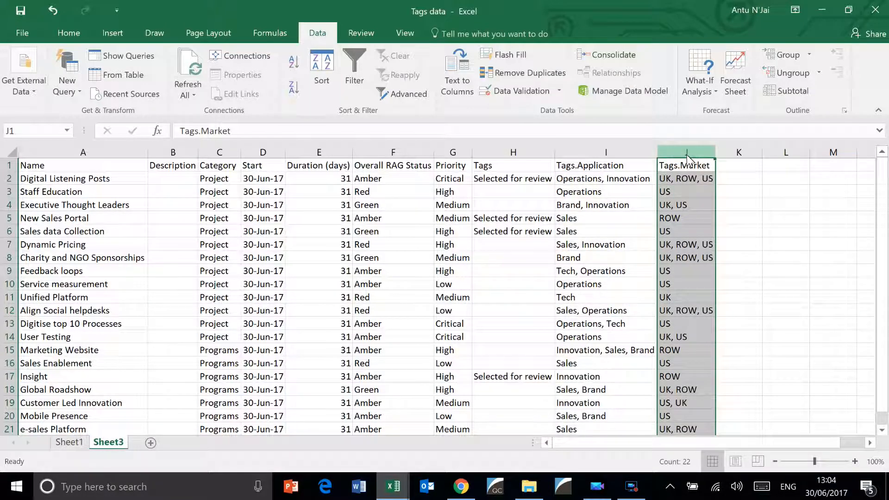